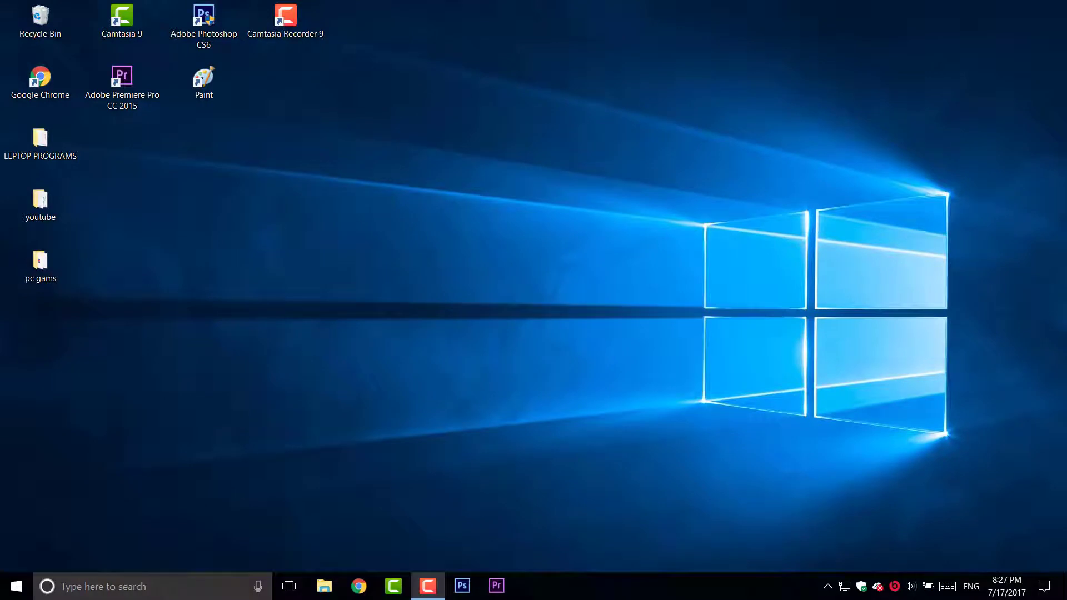
Empty the Recycle Bin from its desktop context menu, permanently deleting its 4 items
right_click(40, 20)
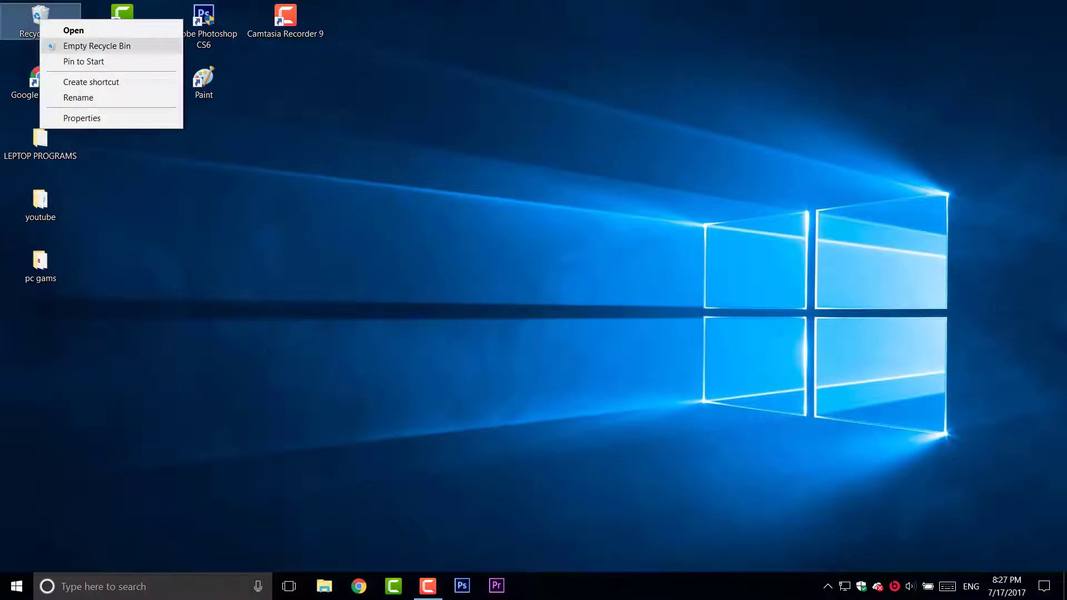
left_click(97, 45)
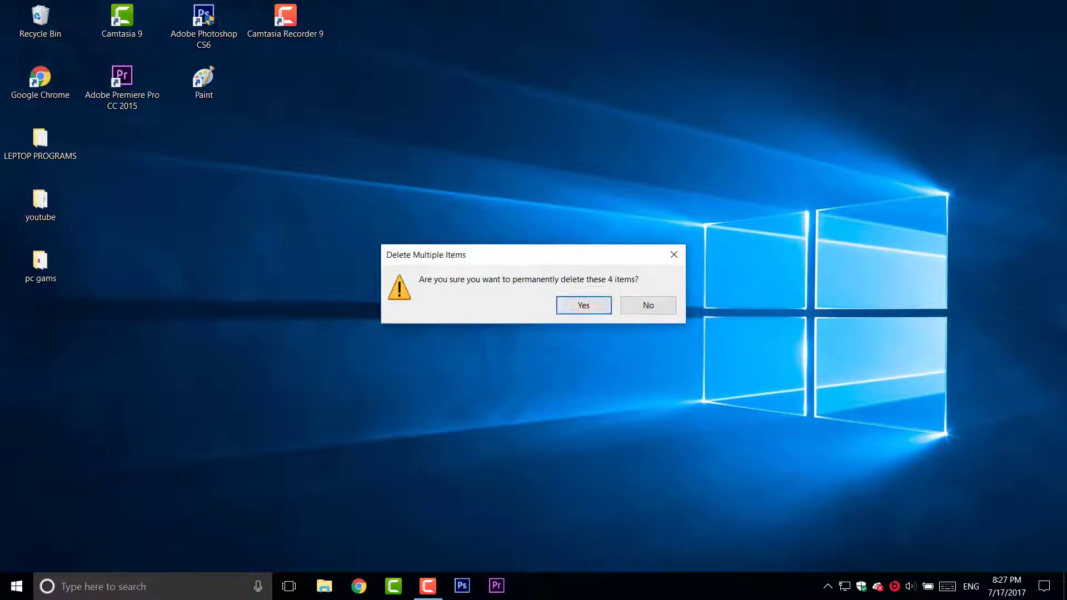
key("Return")
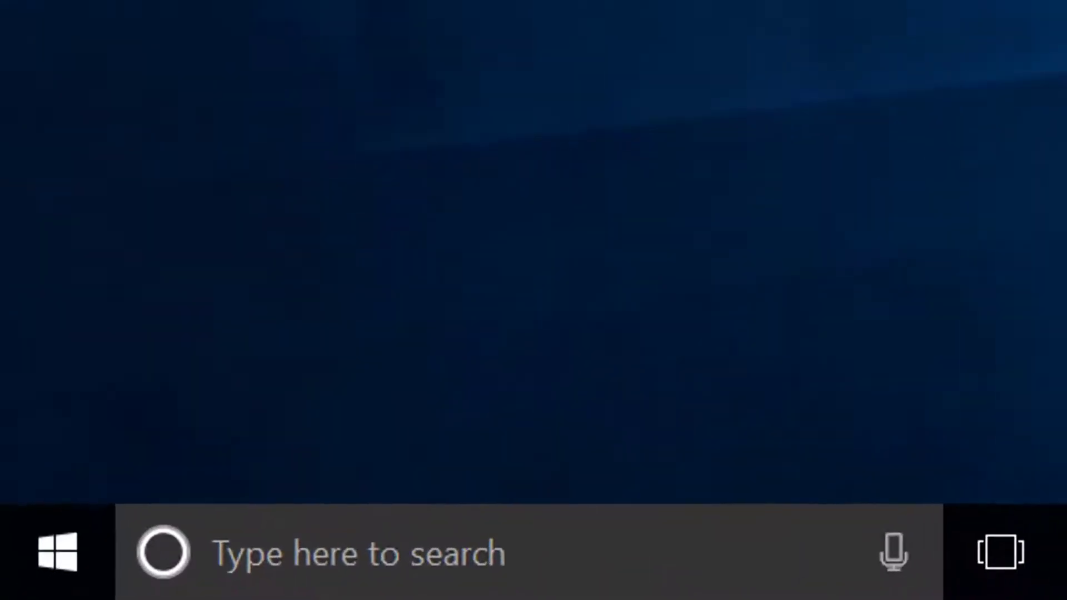
Go to Settings > System > Storage to view This PC (C:) usage: 39.8 GB of 213 GB
key("super")
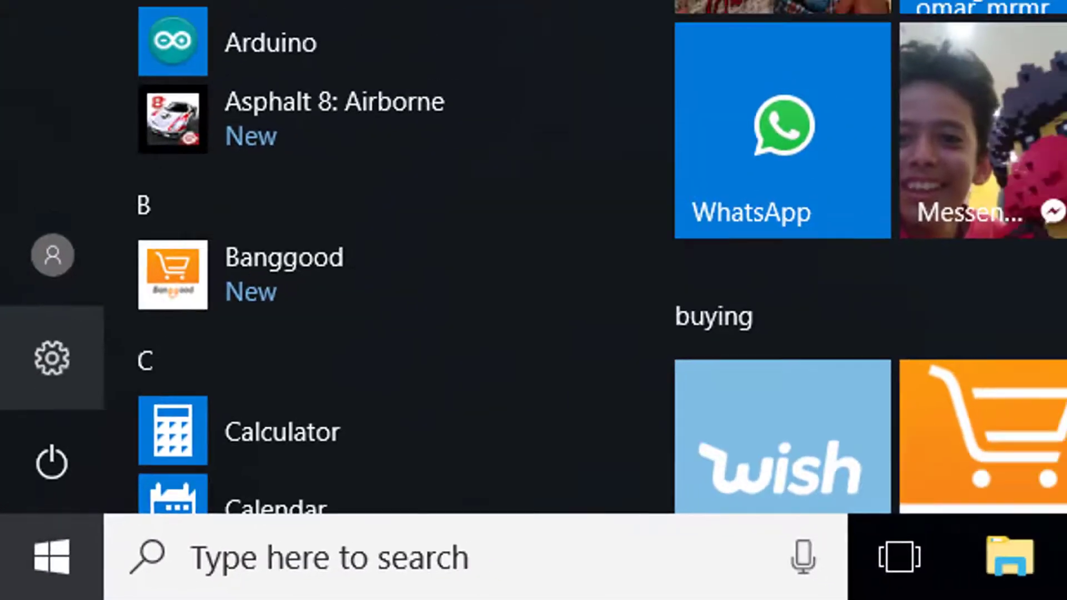
left_click(52, 357)
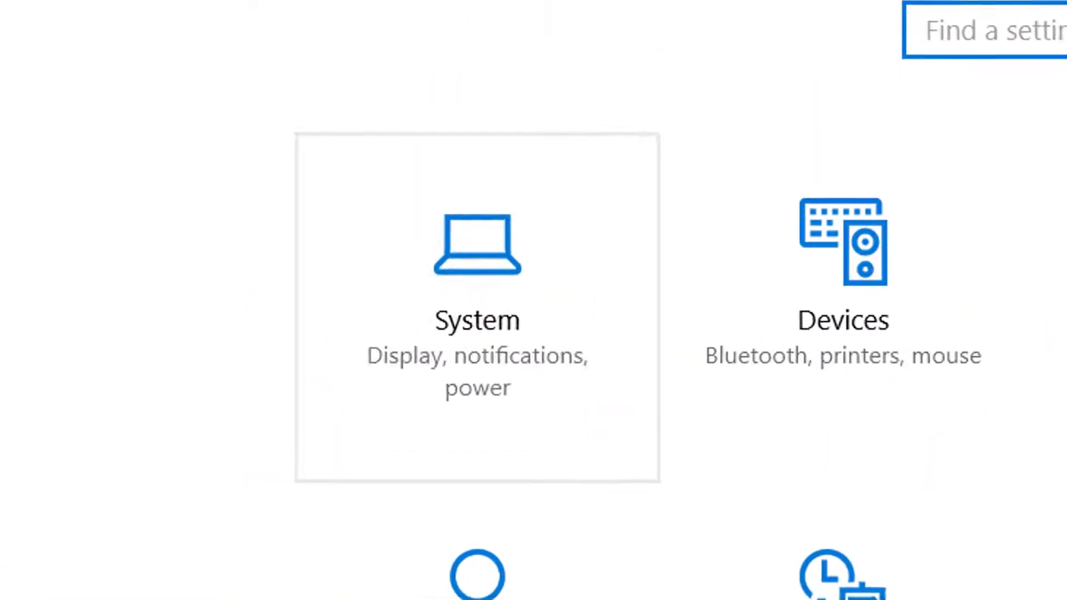
left_click(477, 305)
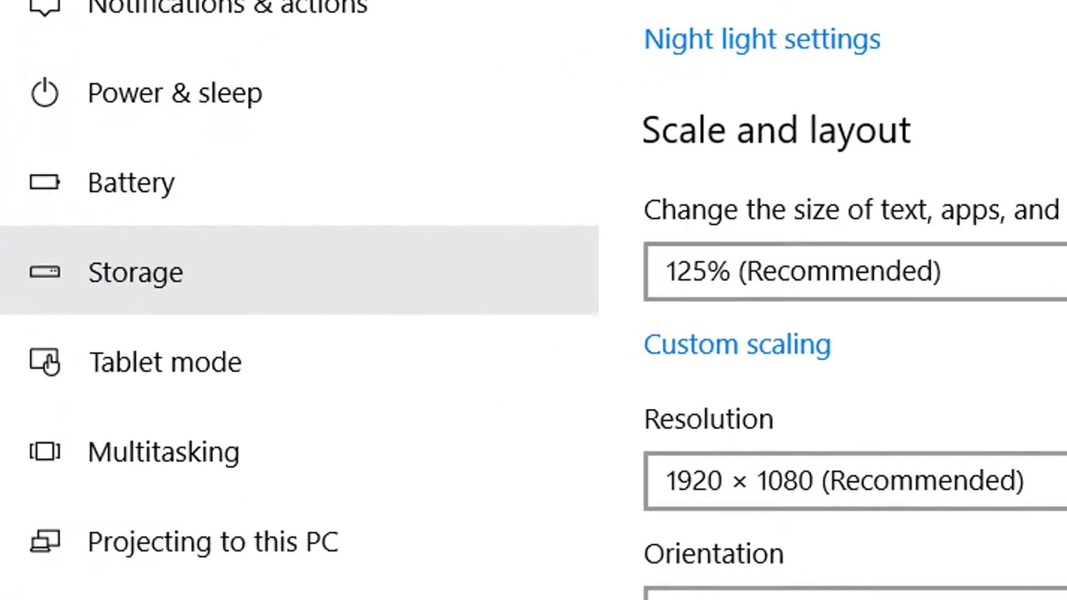
left_click(56, 287)
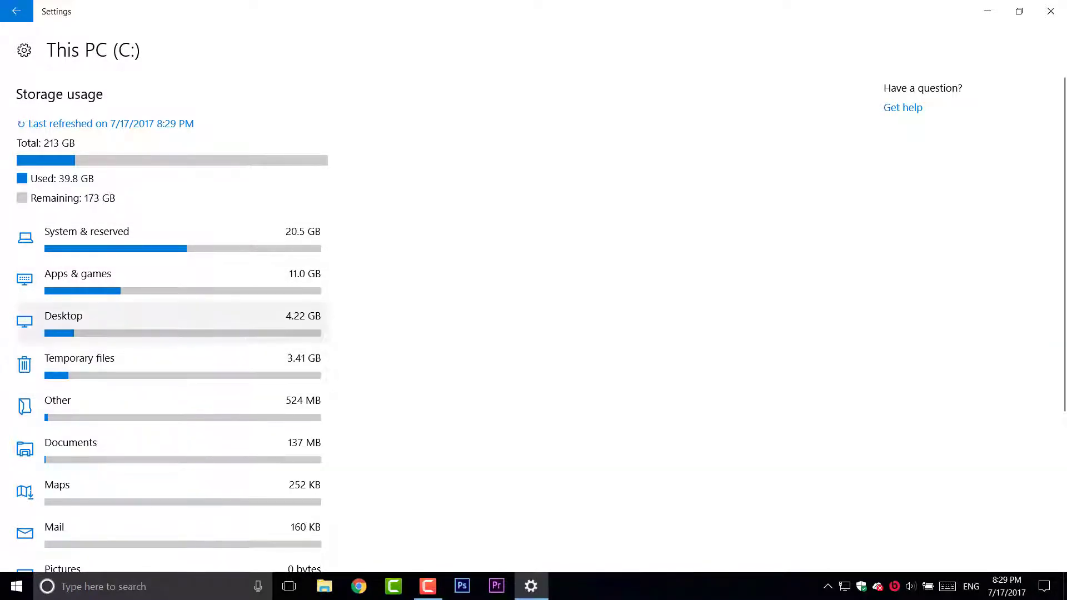
Remove temporary files, Downloads folder contents and recycle bin items from C:
left_click(80, 364)
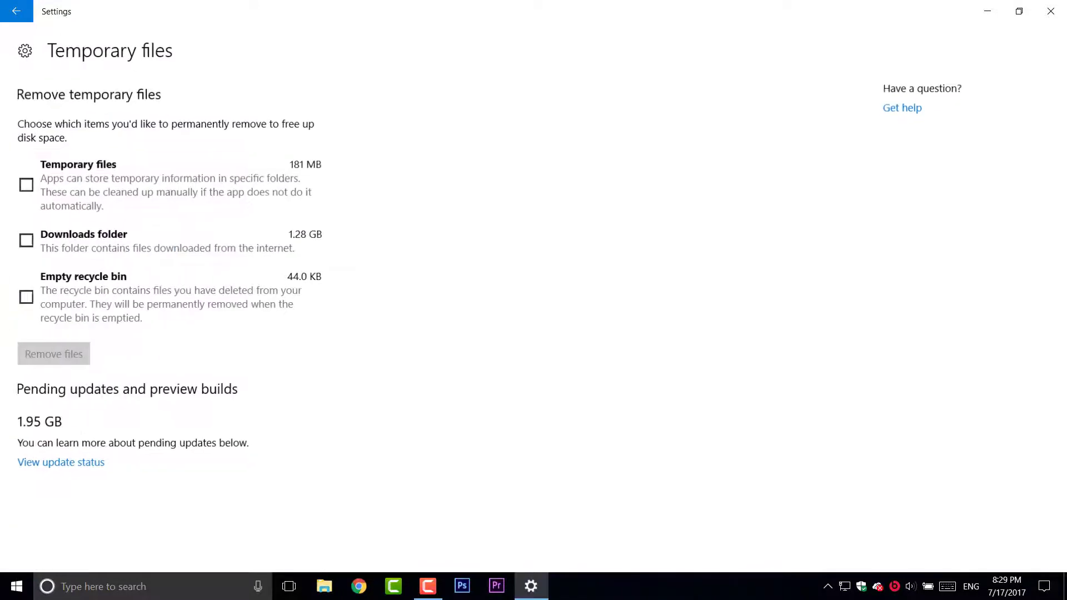
left_click(25, 185)
left_click(25, 240)
left_click(25, 297)
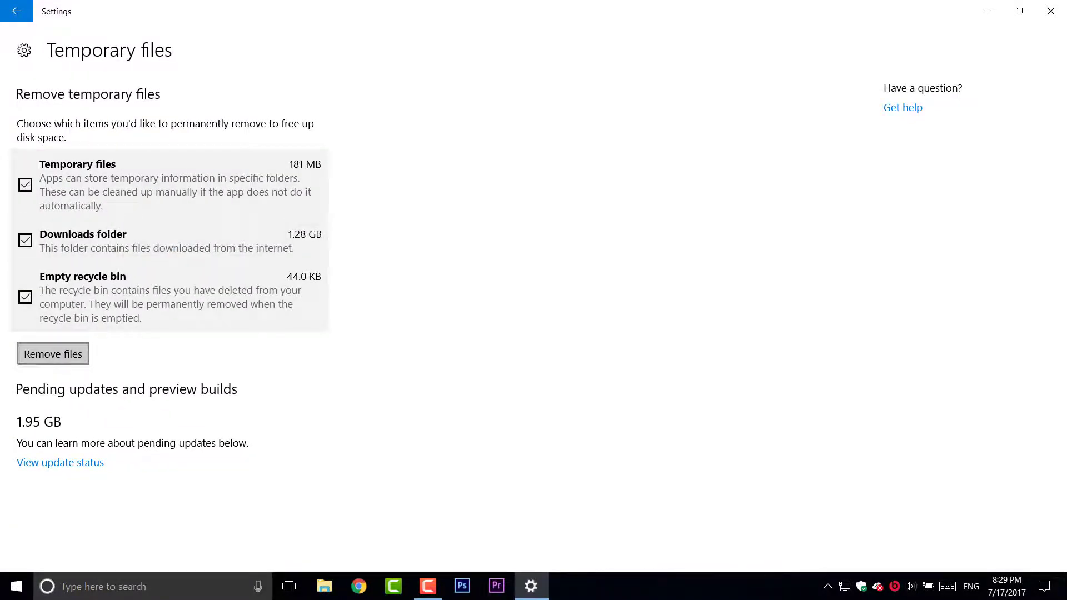
left_click(53, 354)
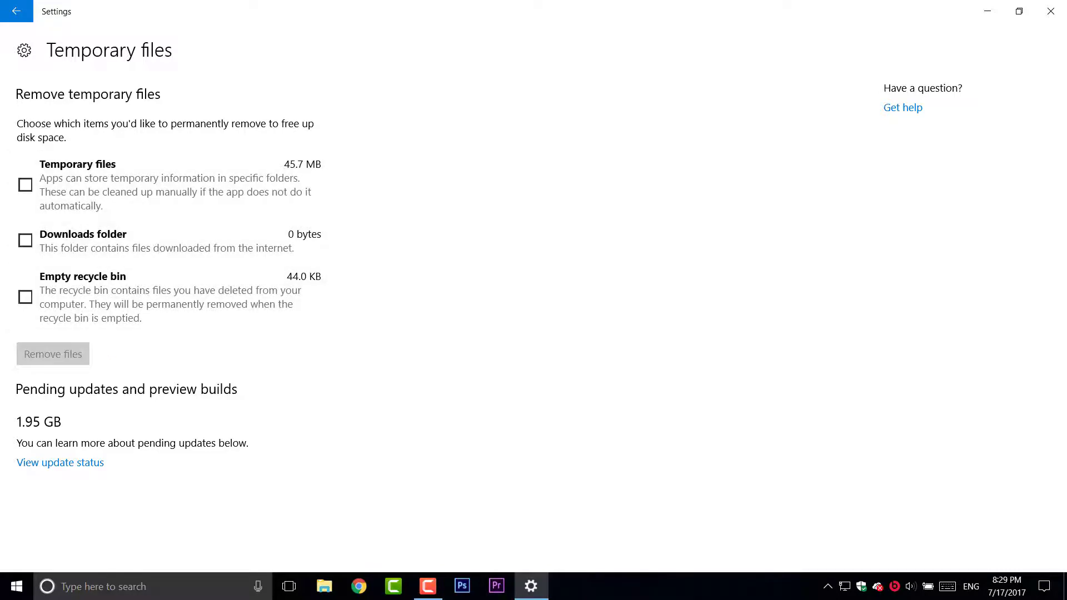
Remove recycle bin and temporary files again, then return to Storage showing 38.4 GB used
left_click(25, 297)
left_click(26, 184)
left_click(53, 354)
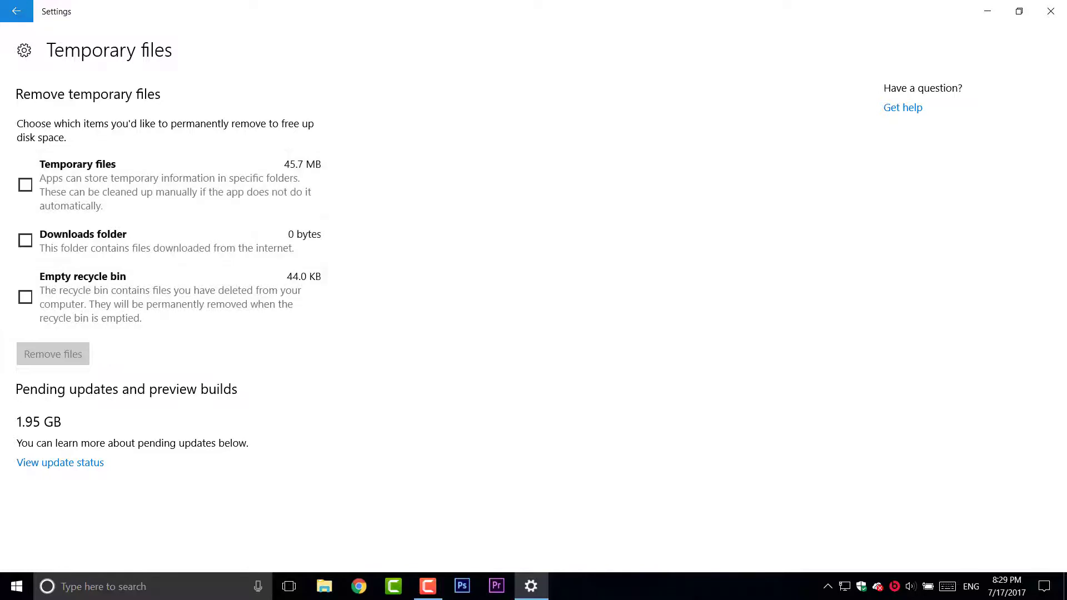
key("BackSpace")
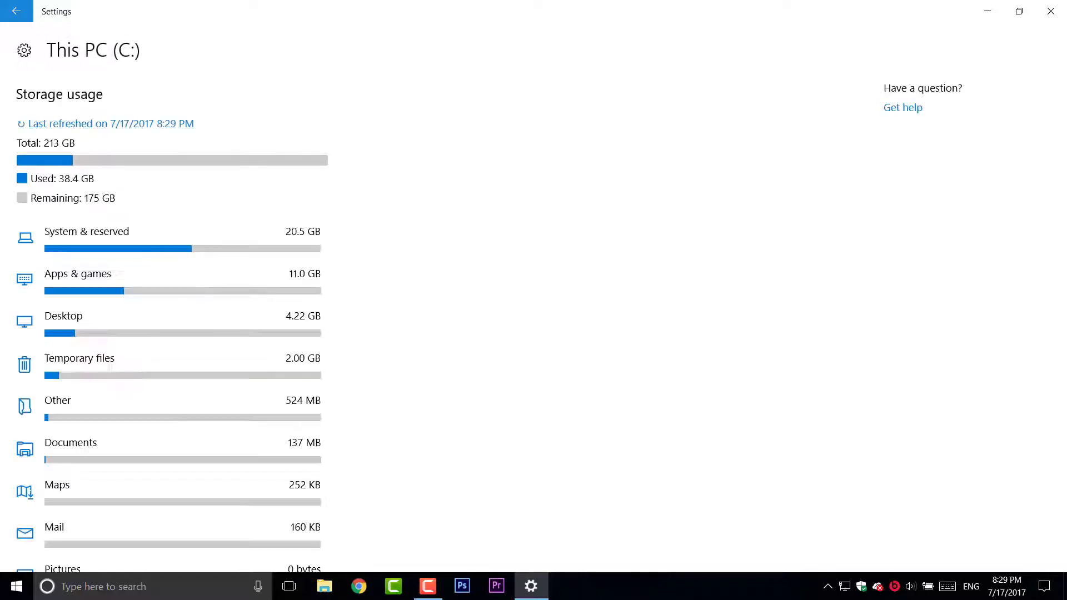
key("BackSpace")
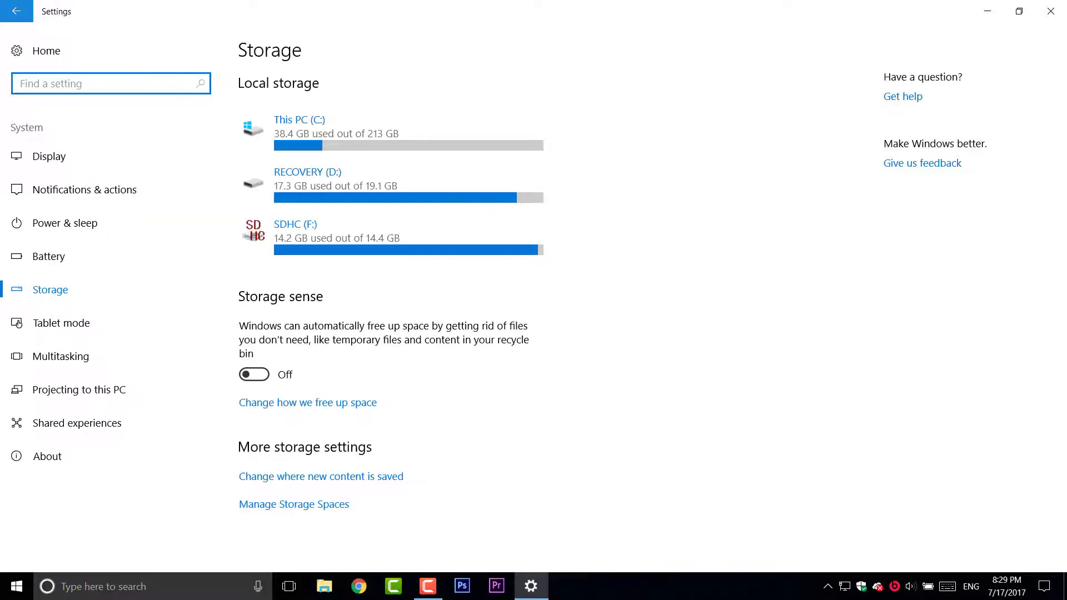
key("Down")
key("Down")
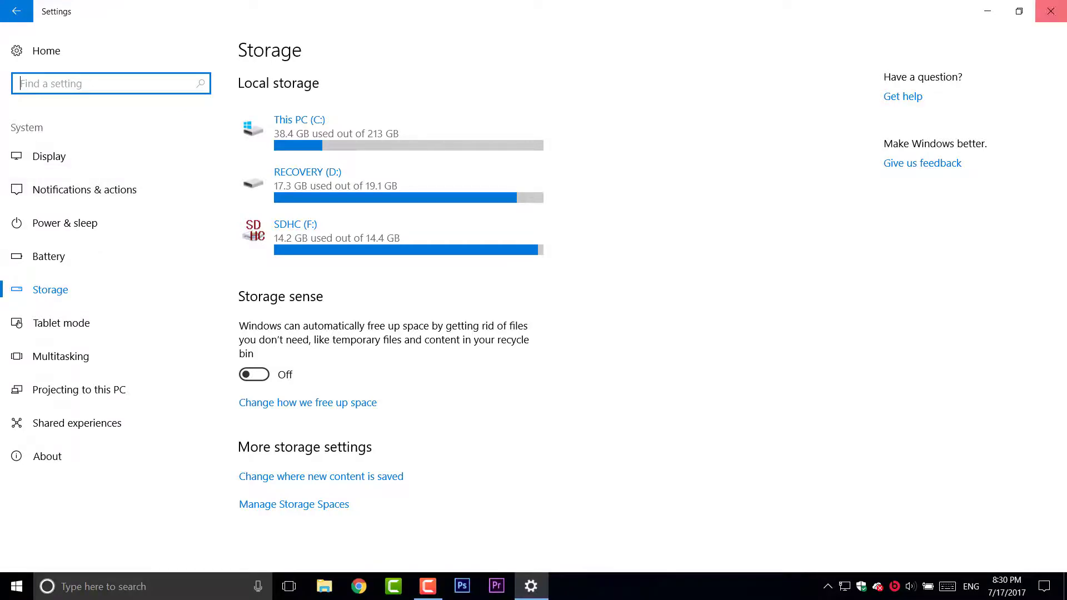
Close Settings and launch Disk Cleanup on drive C: via a 'disk' search
left_click(1050, 12)
left_click(103, 587)
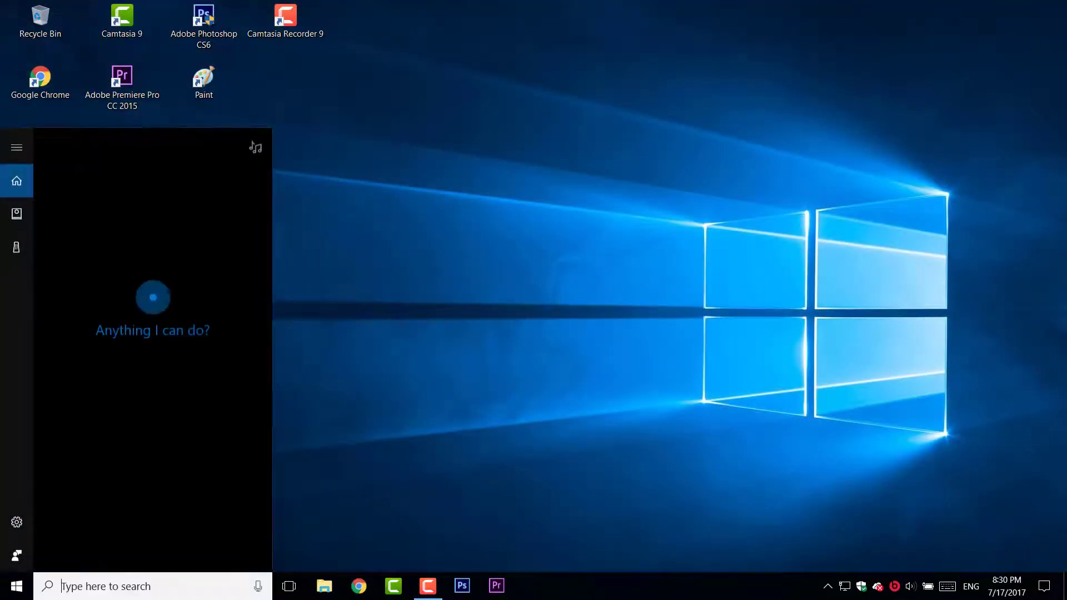
type("d")
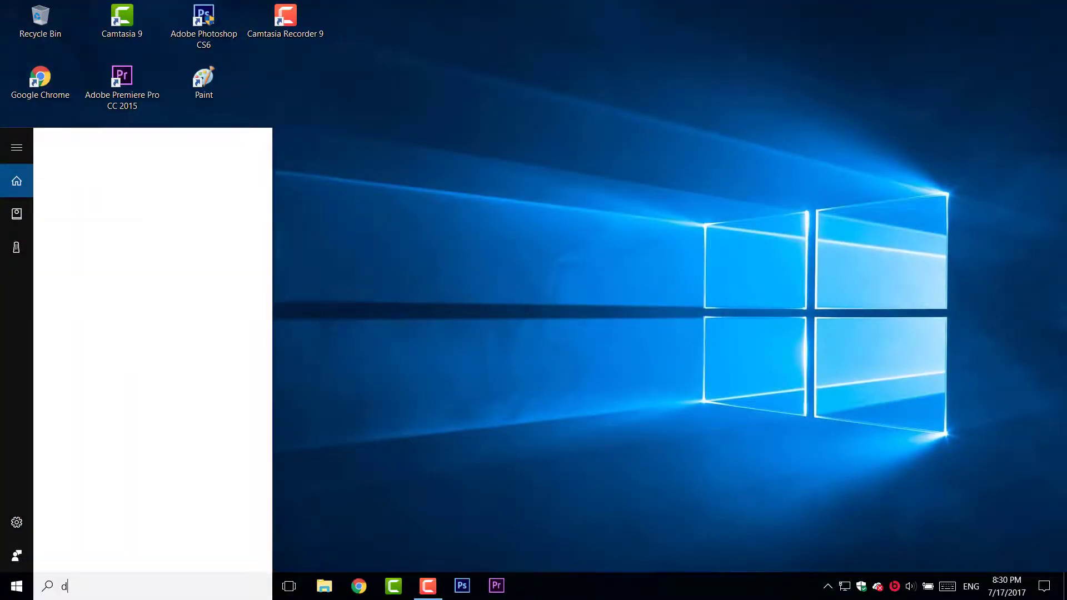
type("isk c")
key("Return")
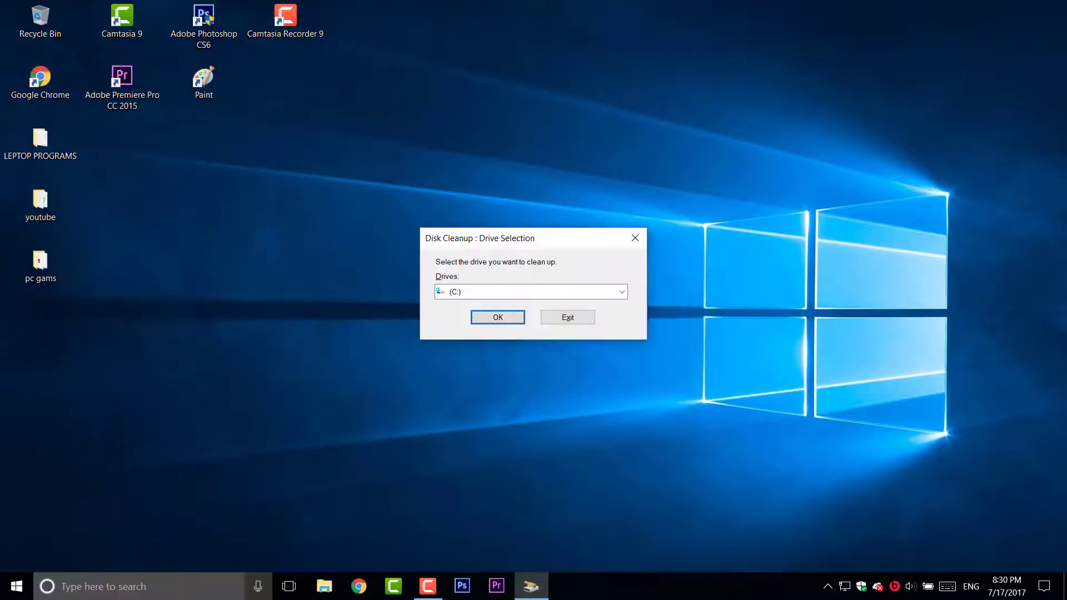
key("alt+Down")
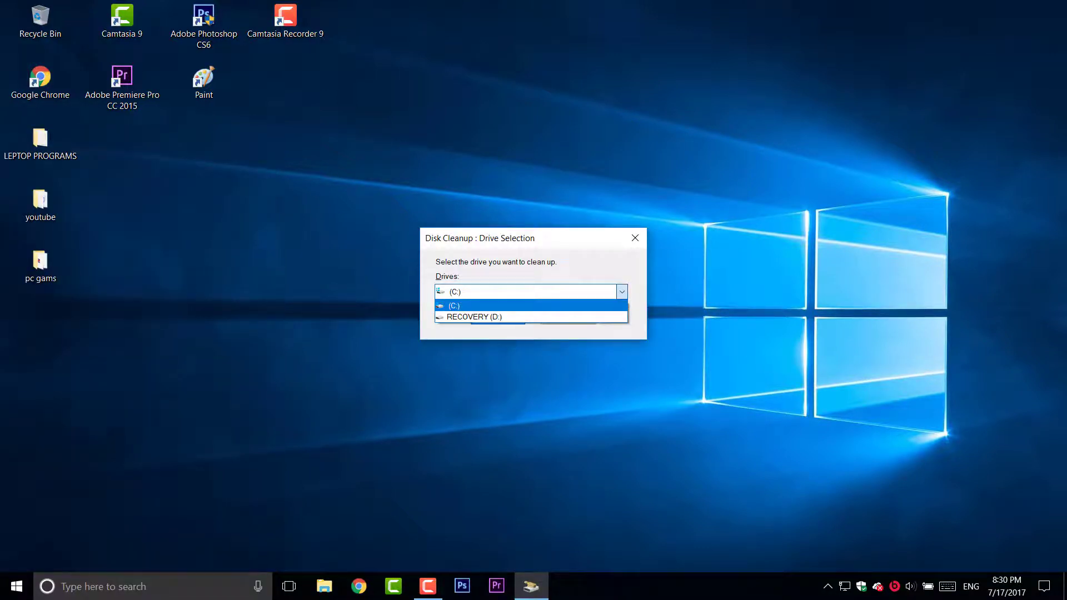
key("Return")
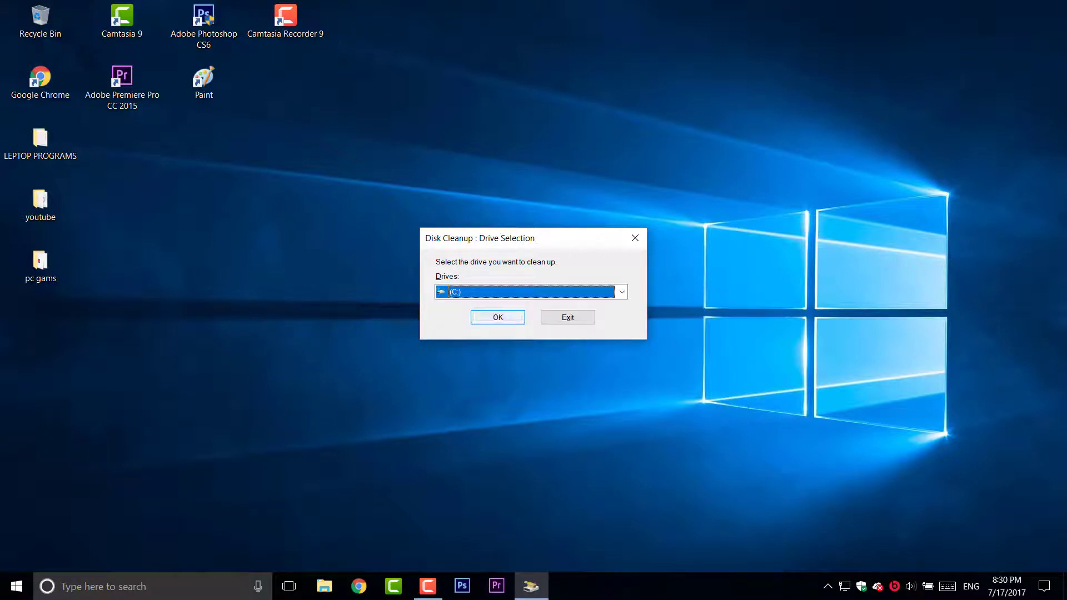
key("Return")
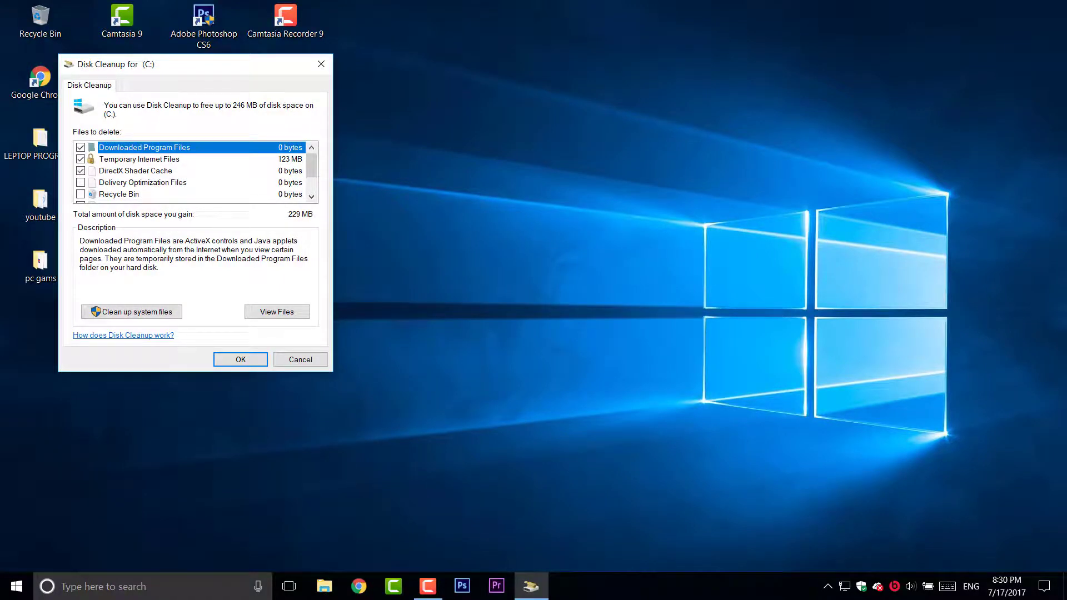
Tick every cleanup category, including RetailDemo Offline Content, for 246 MB to free
scroll(195, 171, "down", 1)
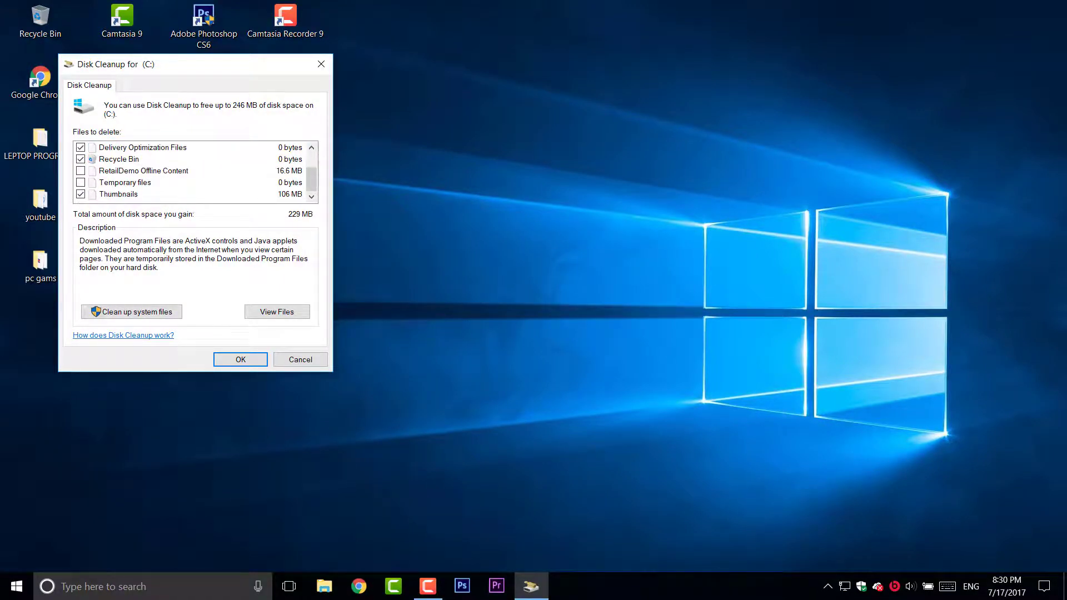
left_click(81, 171)
scroll(194, 170, "up", 1)
scroll(194, 170, "down", 1)
Confirm permanent deletion of the 246 MB of selected files on C: and let Disk Cleanup run
key("Return")
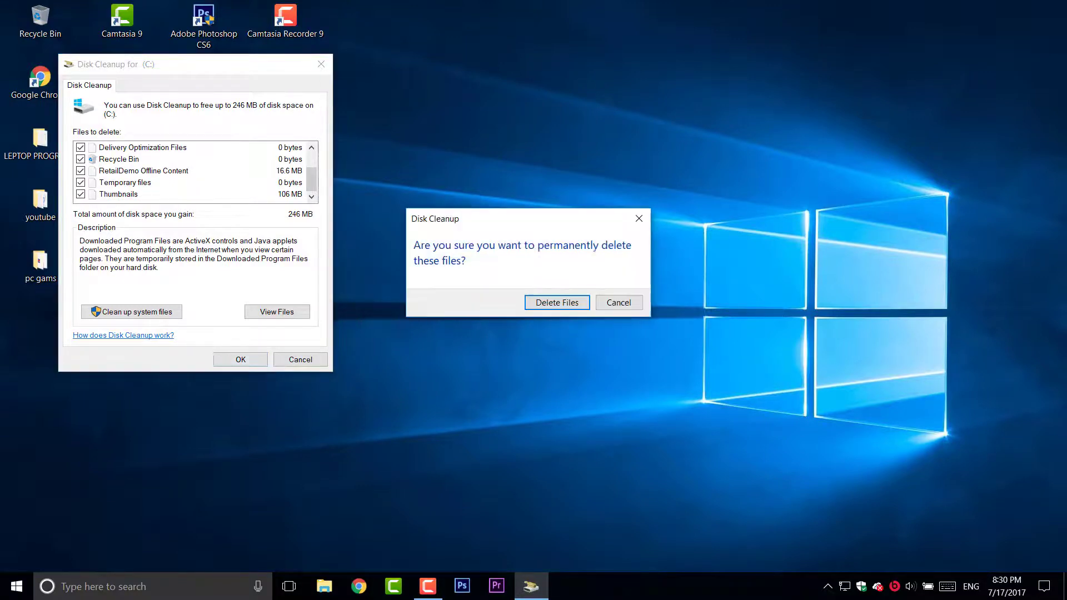
key("Return")
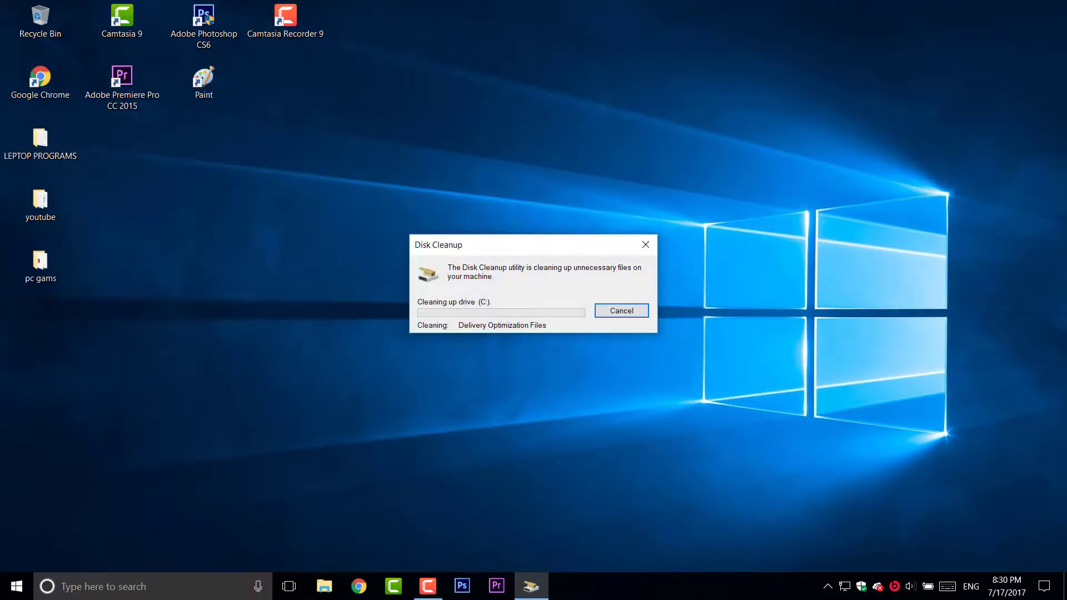